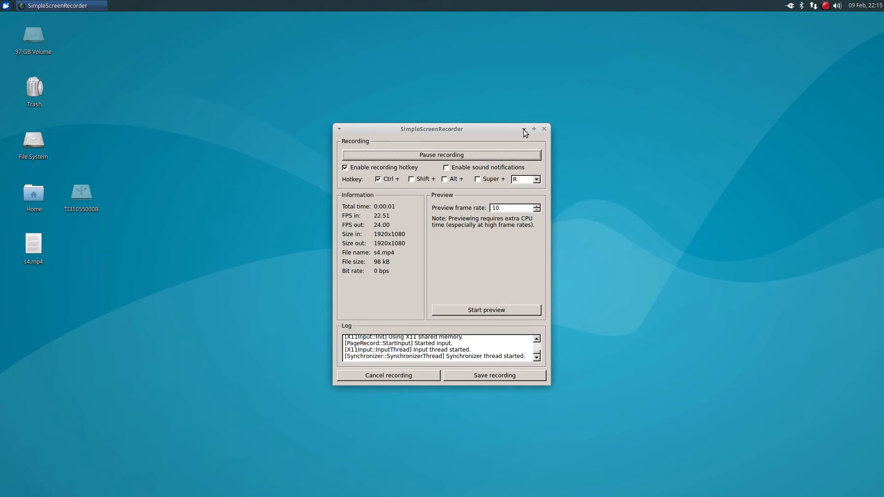
Step: Start the screen recording in SimpleScreenRecorder
click(524, 129)
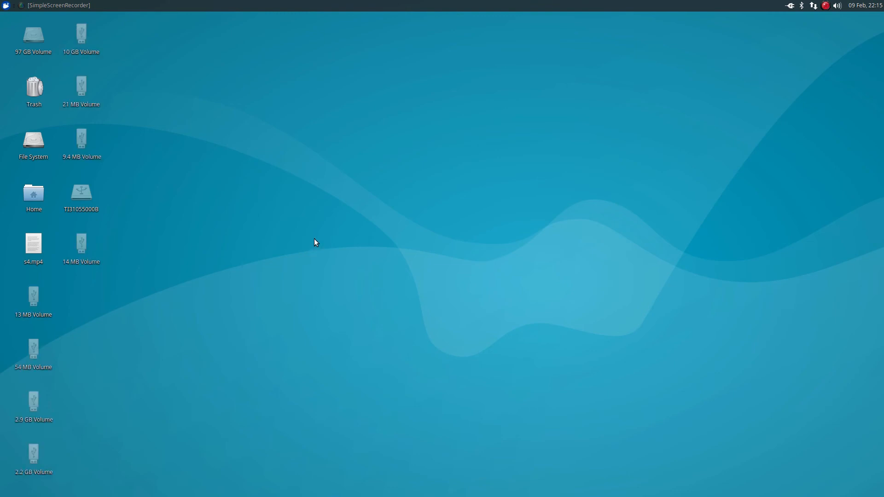
Step: Browse the 10 GB Volume down through media > 0 > DCIM to the Camera folder
double_click(80, 32)
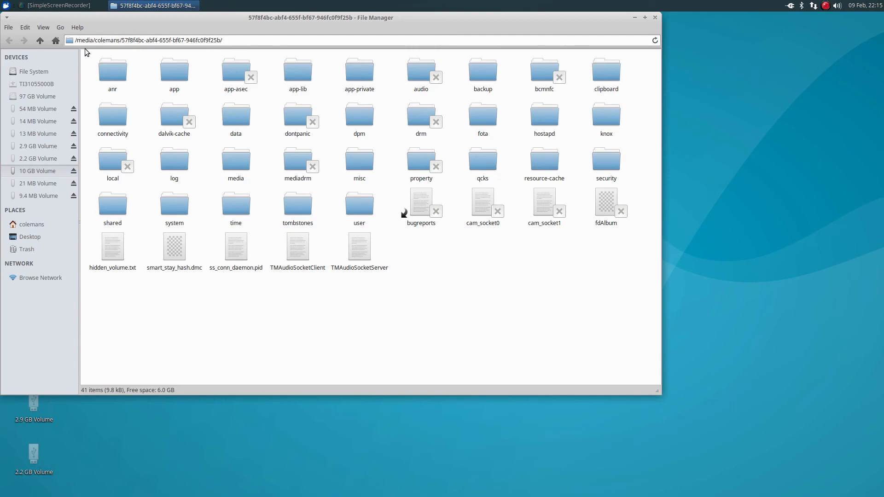
click(229, 165)
double_click(229, 165)
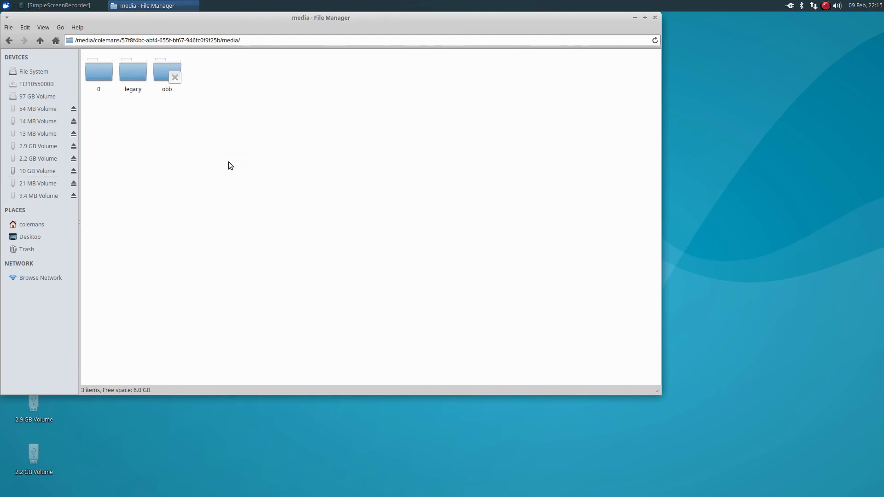
double_click(95, 68)
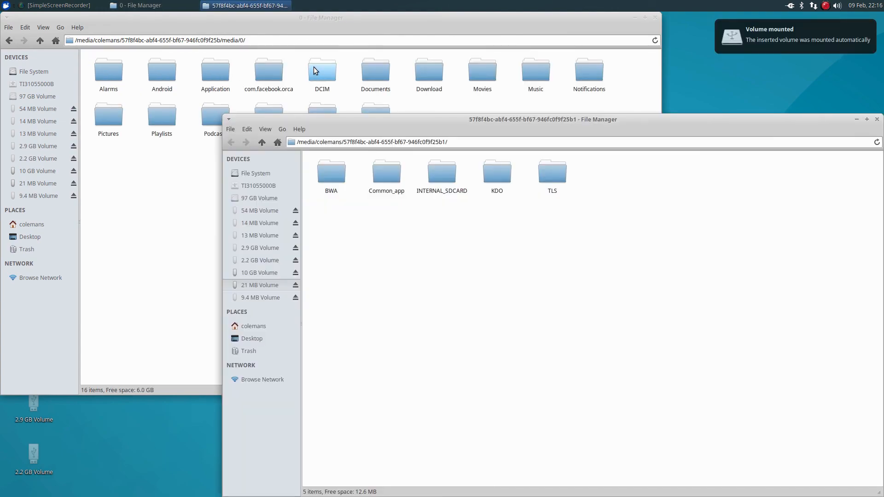
double_click(320, 65)
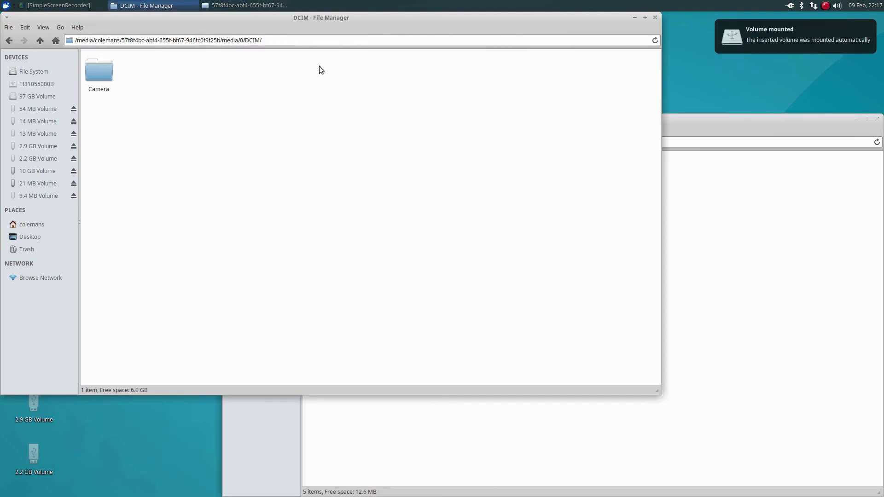
double_click(89, 64)
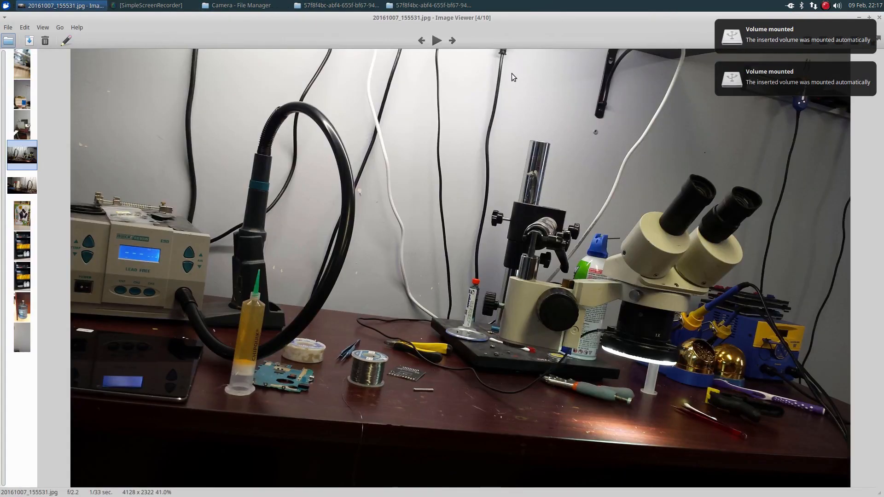
Step: Step through the Camera photos in the image viewer, then close the viewer
click(452, 41)
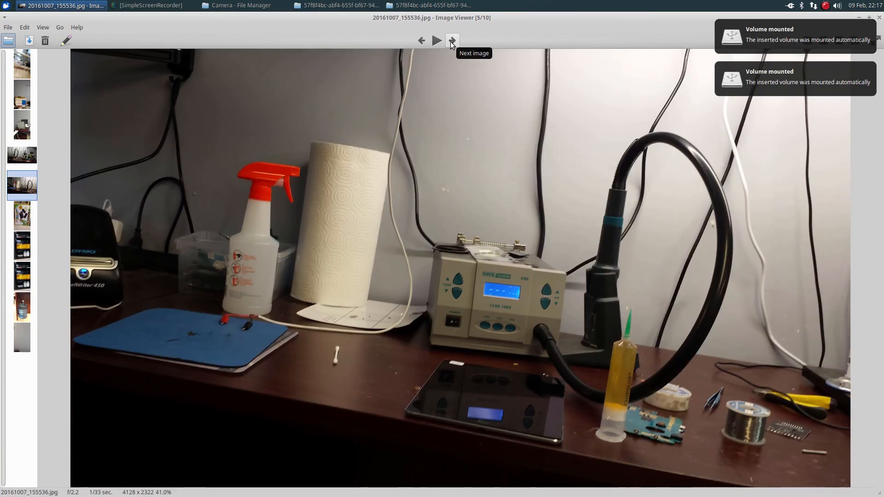
click(452, 42)
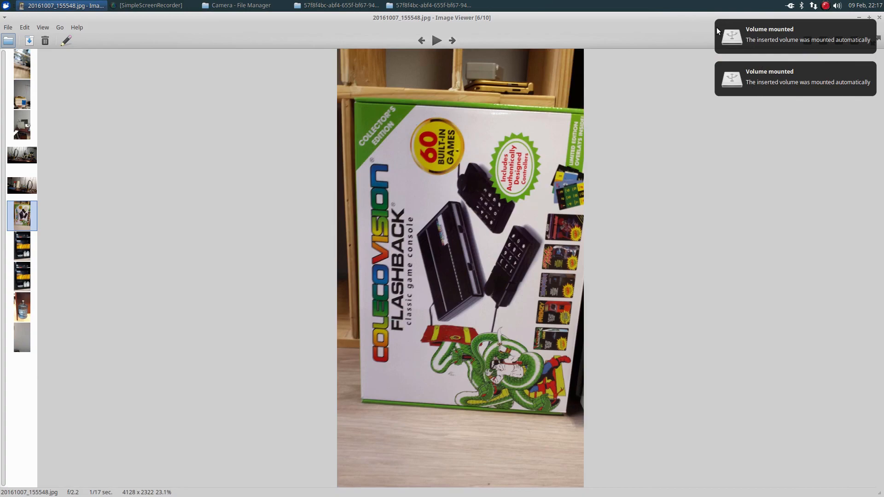
click(878, 18)
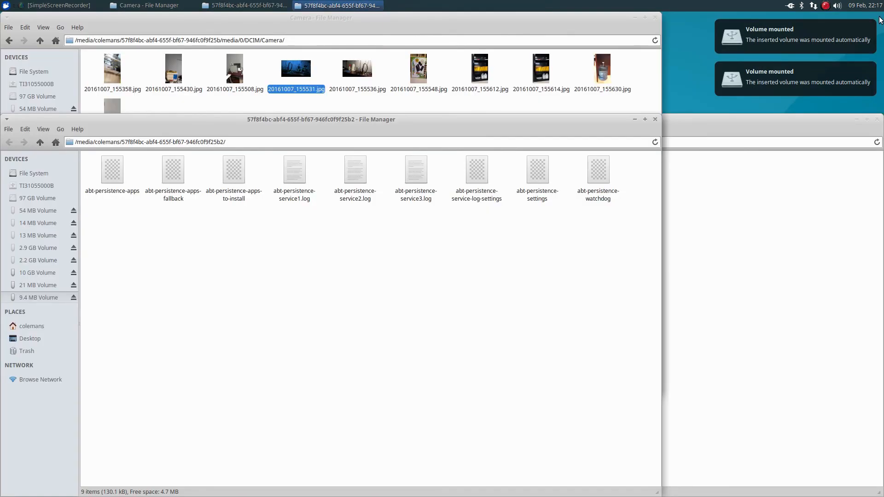